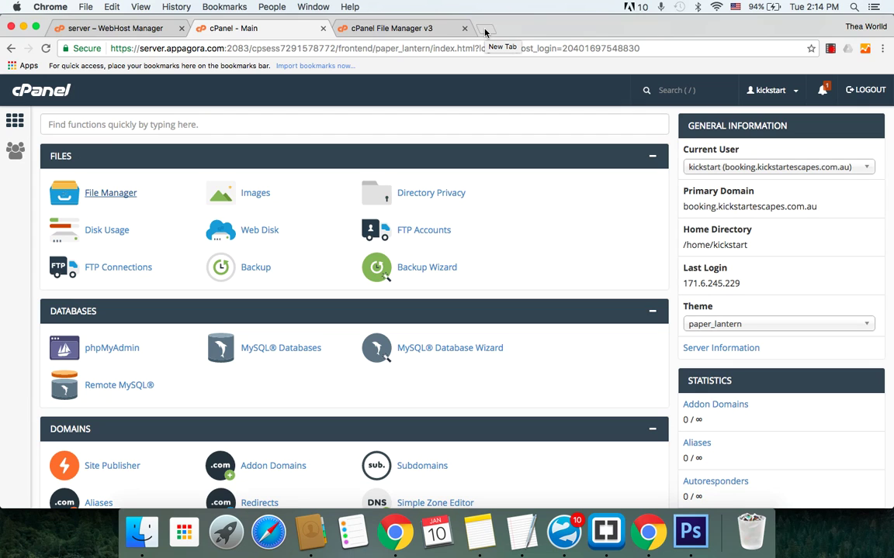
Open Google Search Console in a new browser tab at google.com/webmaster/tools
{"action": "left_click", "coordinate": [485, 32]}
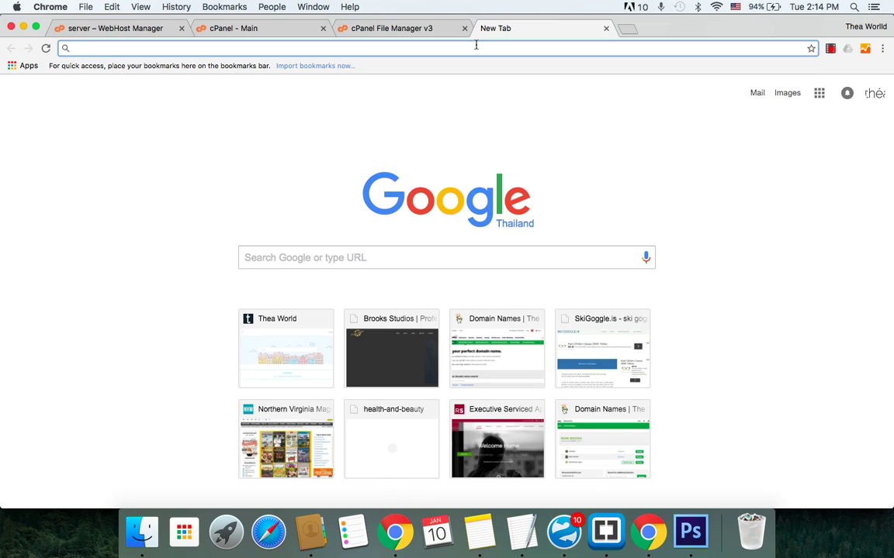
{"action": "type", "text": "google"}
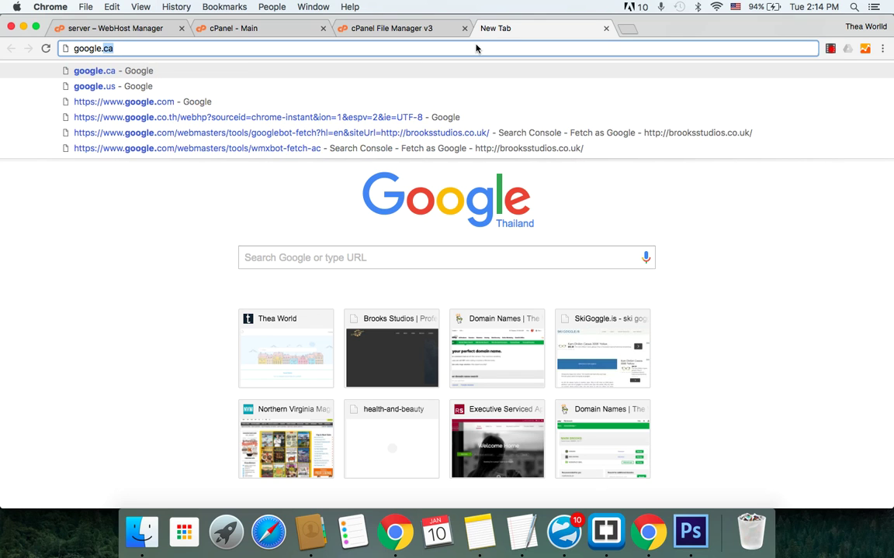
{"action": "type", "text": ".com/web"}
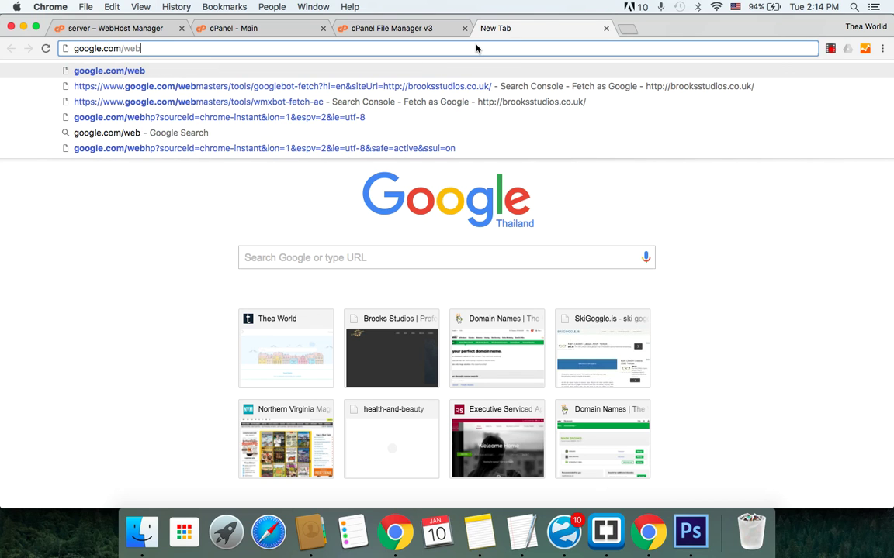
{"action": "type", "text": "master"}
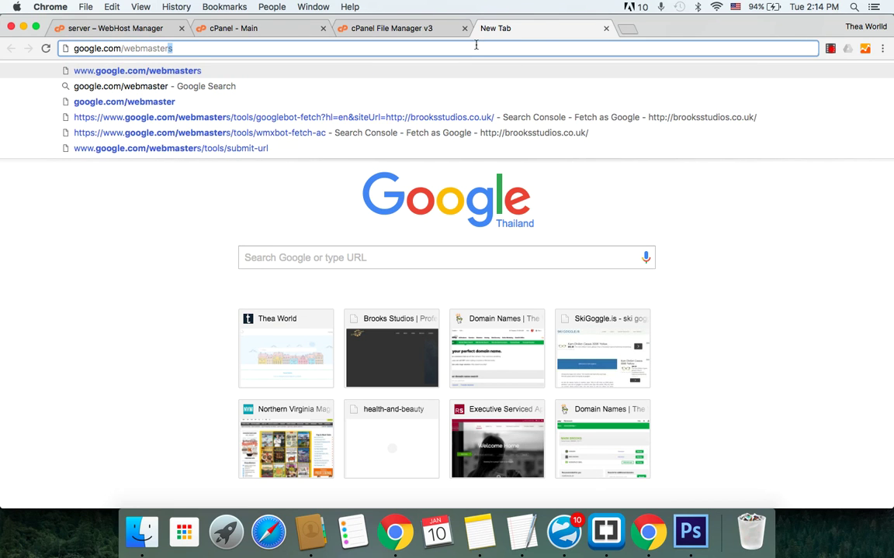
{"action": "type", "text": "to"}
{"action": "key", "text": "BackSpace"}
{"action": "key", "text": "BackSpace"}
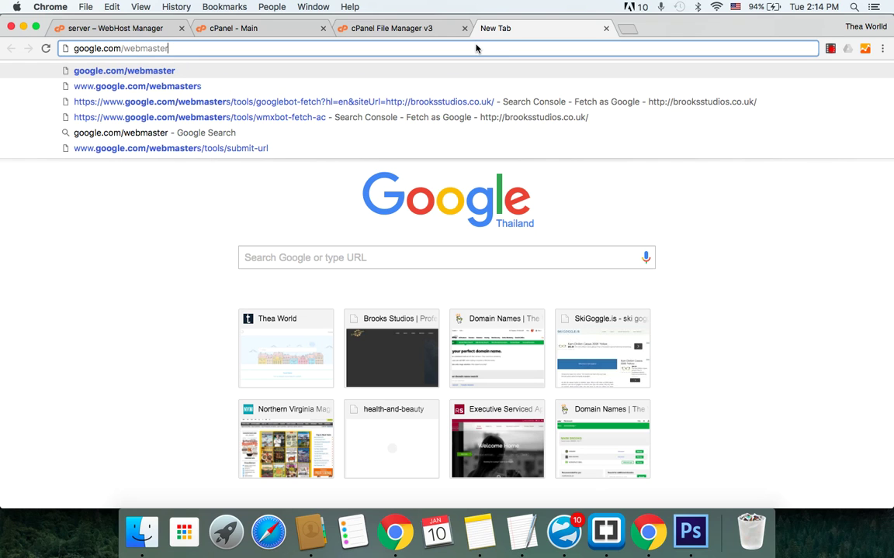
{"action": "type", "text": "/"}
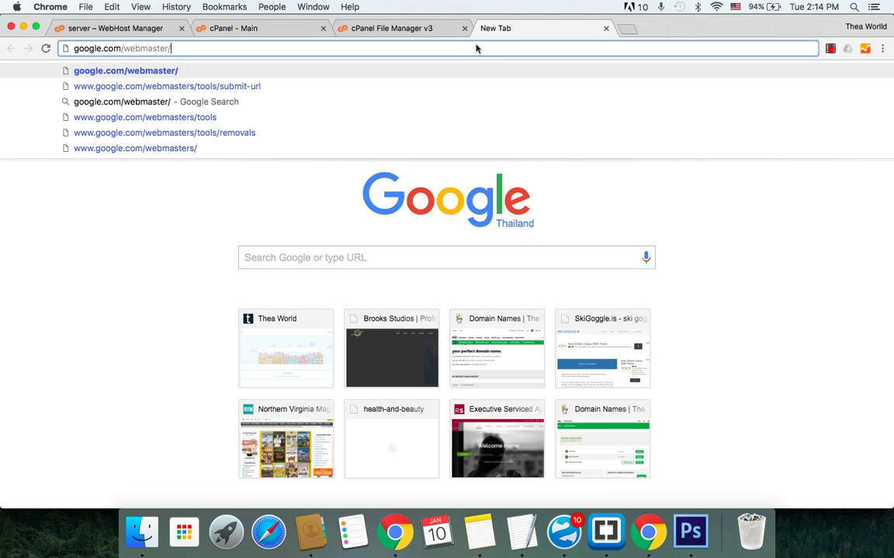
{"action": "type", "text": "tools"}
{"action": "key", "text": "Return"}
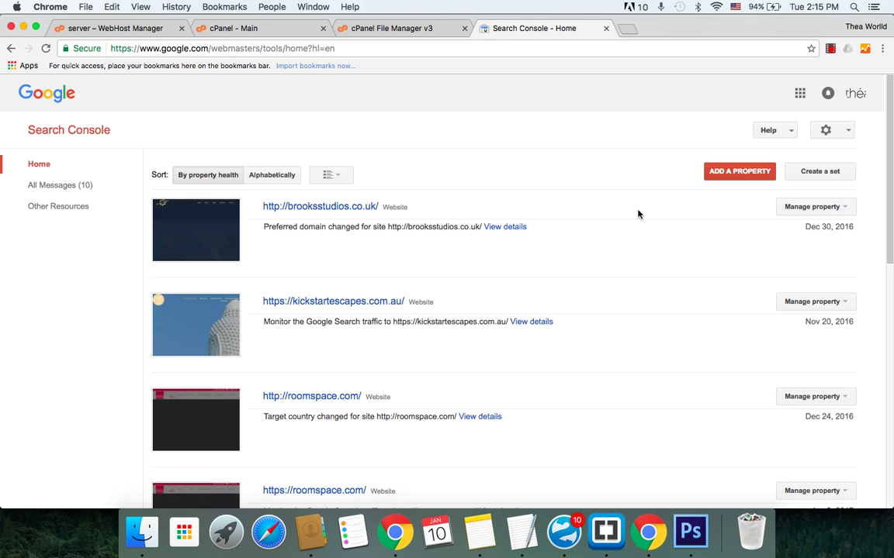
Look through the list of website properties already registered in Search Console
{"action": "scroll", "coordinate": [635, 301], "scroll_direction": "down", "scroll_amount": 10}
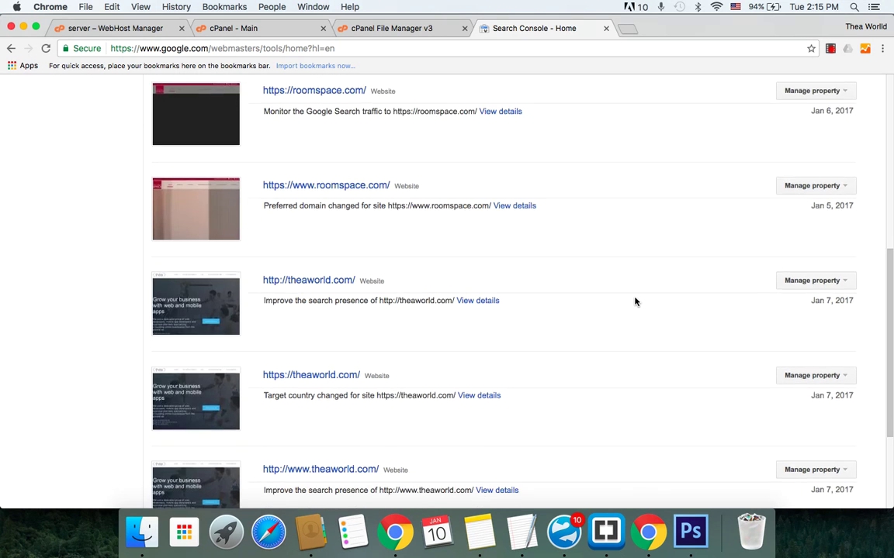
{"action": "scroll", "coordinate": [634, 301], "scroll_direction": "up", "scroll_amount": 10}
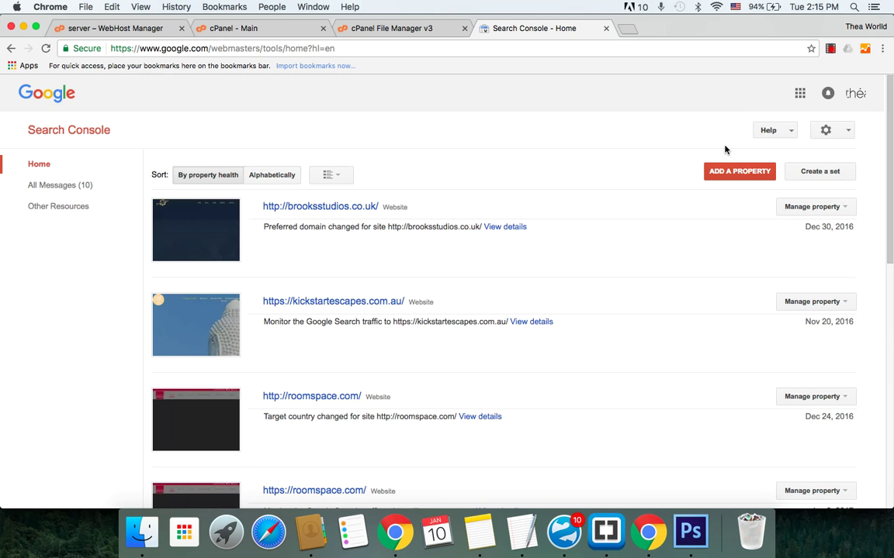
{"action": "scroll", "coordinate": [449, 299], "scroll_direction": "down", "scroll_amount": 10}
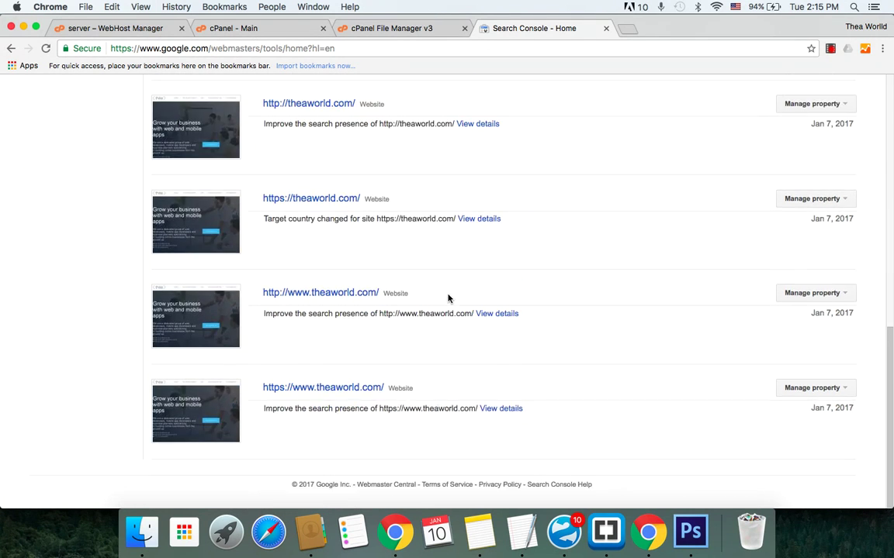
{"action": "scroll", "coordinate": [589, 444], "scroll_direction": "up", "scroll_amount": 10}
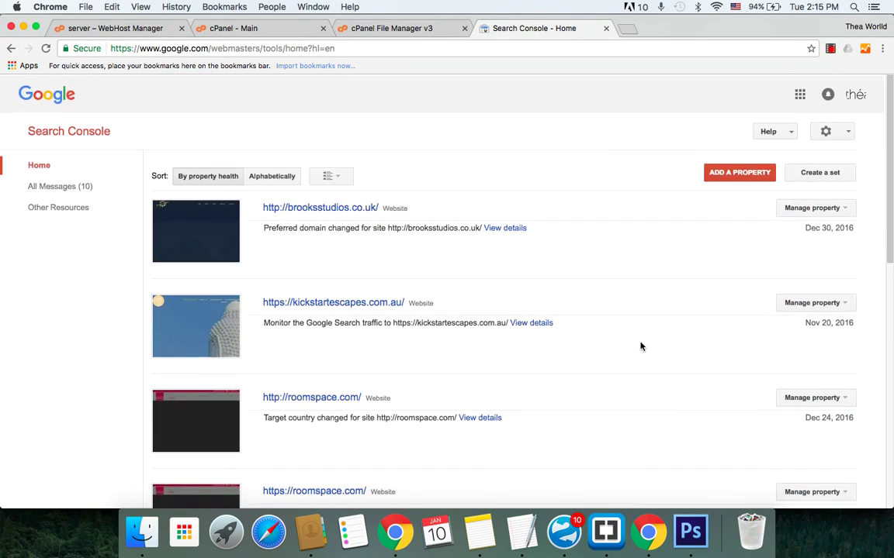
{"action": "scroll", "coordinate": [417, 263], "scroll_direction": "down", "scroll_amount": 10}
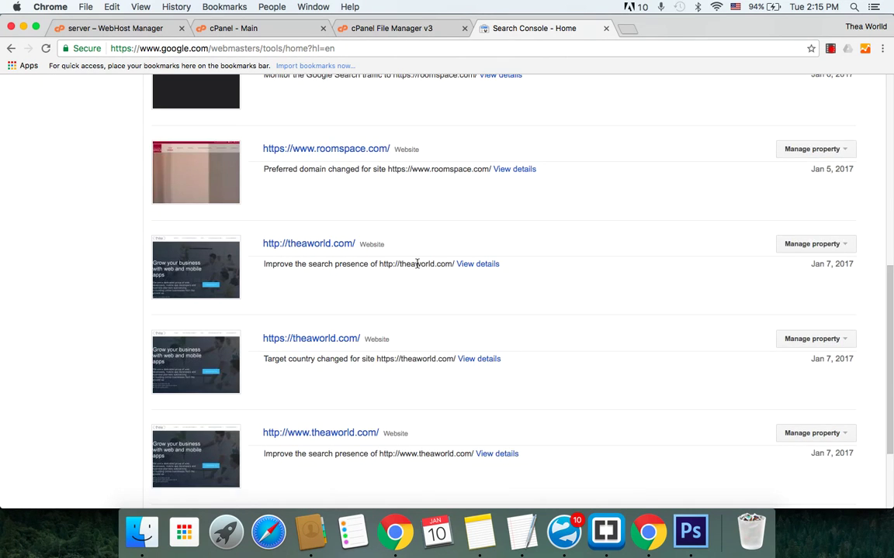
{"action": "scroll", "coordinate": [416, 264], "scroll_direction": "up", "scroll_amount": 10}
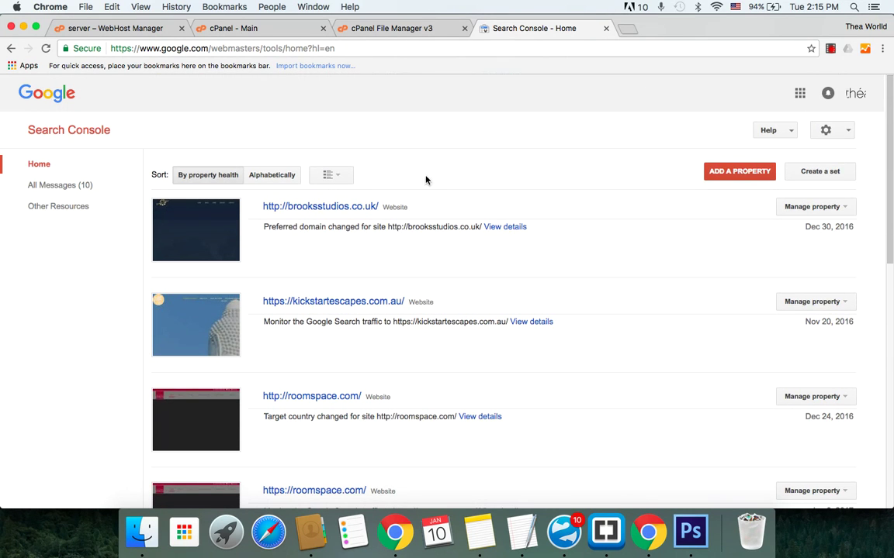
{"action": "scroll", "coordinate": [371, 263], "scroll_direction": "down", "scroll_amount": 10}
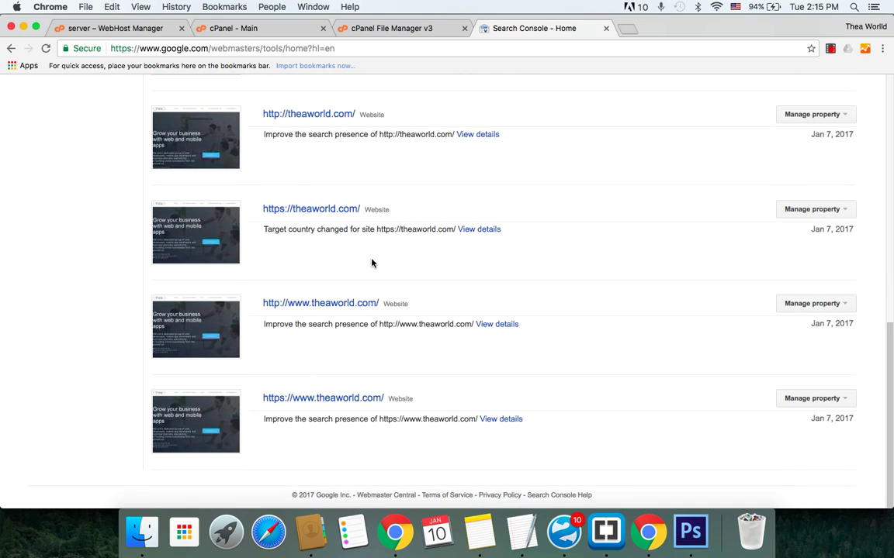
{"action": "scroll", "coordinate": [372, 262], "scroll_direction": "up", "scroll_amount": 10}
{"action": "scroll", "coordinate": [357, 218], "scroll_direction": "down", "scroll_amount": 1}
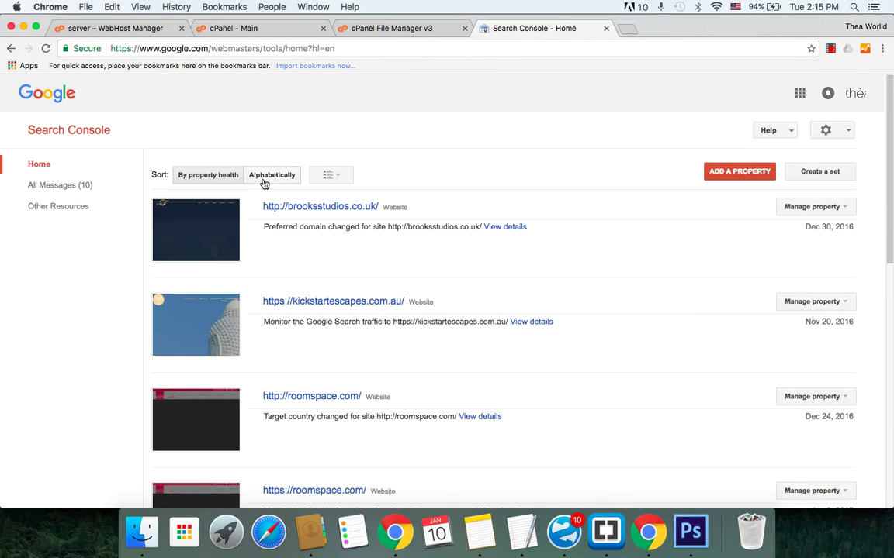
Sort the Search Console properties alphabetically and review the reordered list
{"action": "left_click", "coordinate": [263, 179]}
{"action": "scroll", "coordinate": [356, 225], "scroll_direction": "down", "scroll_amount": 1}
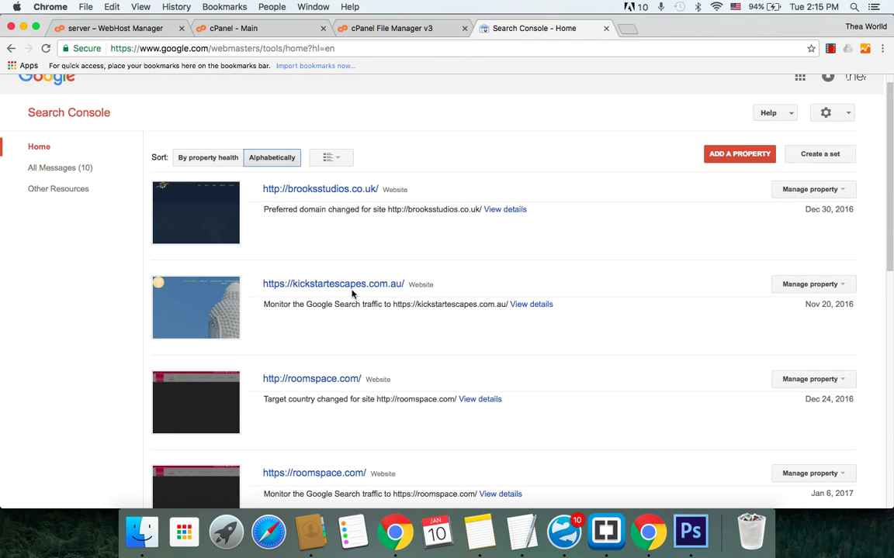
{"action": "scroll", "coordinate": [454, 351], "scroll_direction": "down", "scroll_amount": 10}
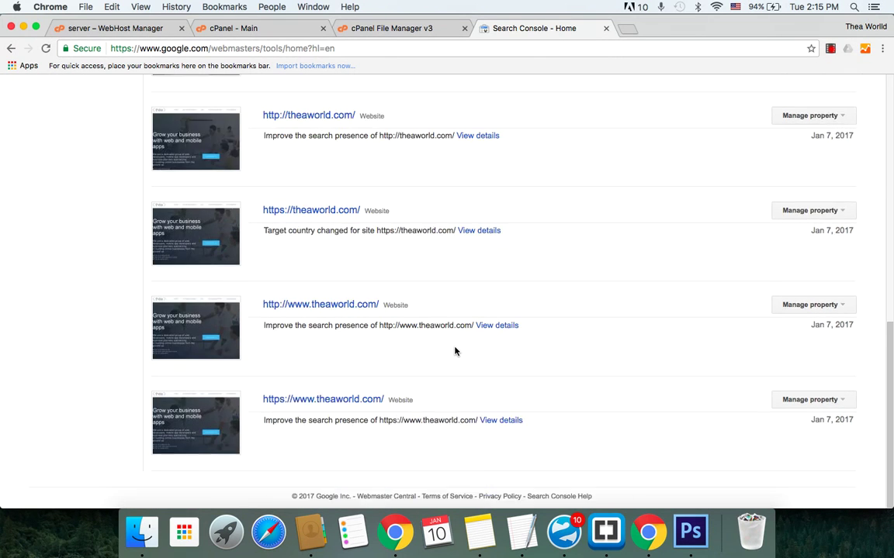
{"action": "scroll", "coordinate": [455, 351], "scroll_direction": "up", "scroll_amount": 10}
{"action": "scroll", "coordinate": [455, 350], "scroll_direction": "down", "scroll_amount": 1}
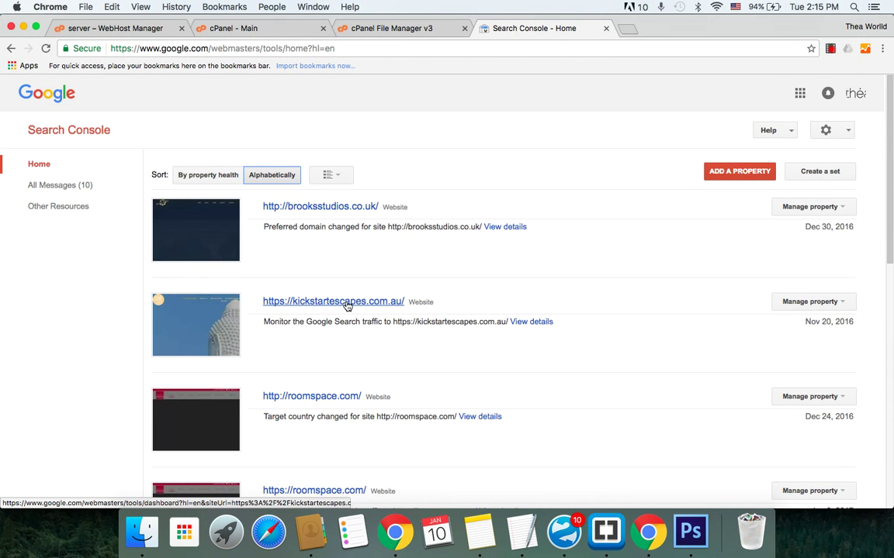
{"action": "left_click", "coordinate": [729, 173]}
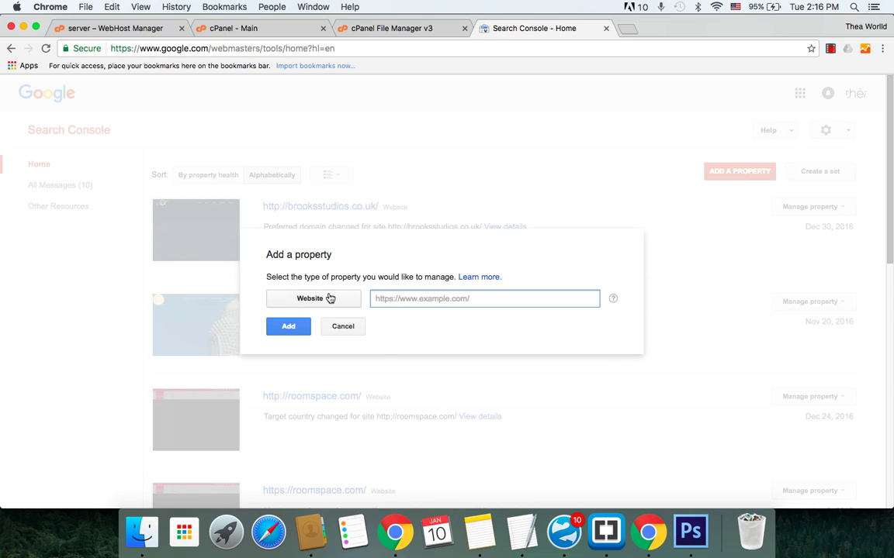
{"action": "left_click", "coordinate": [330, 299]}
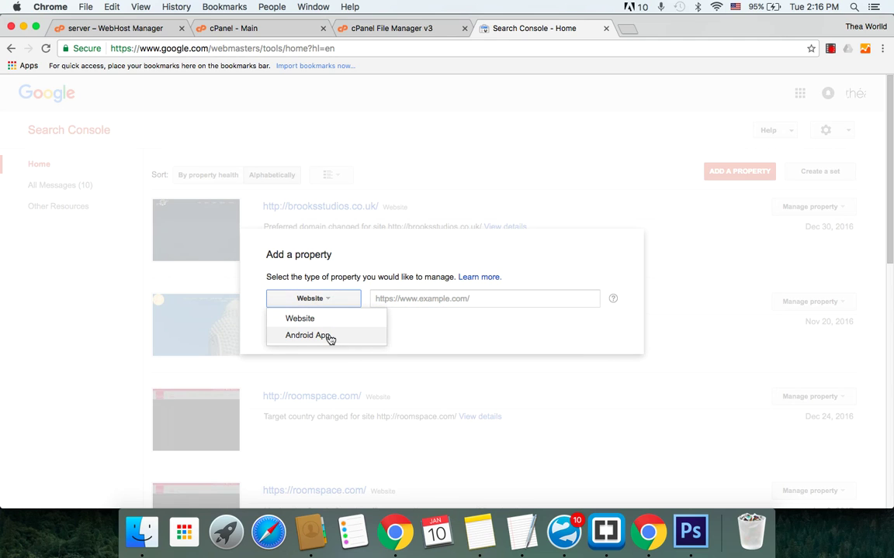
{"action": "left_click", "coordinate": [435, 299]}
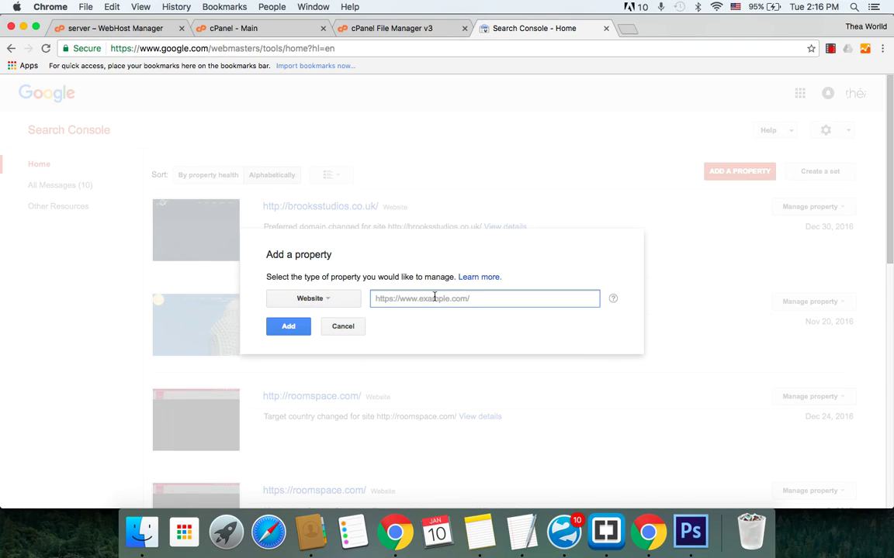
{"action": "type", "text": "htp"}
{"action": "key", "text": "BackSpace"}
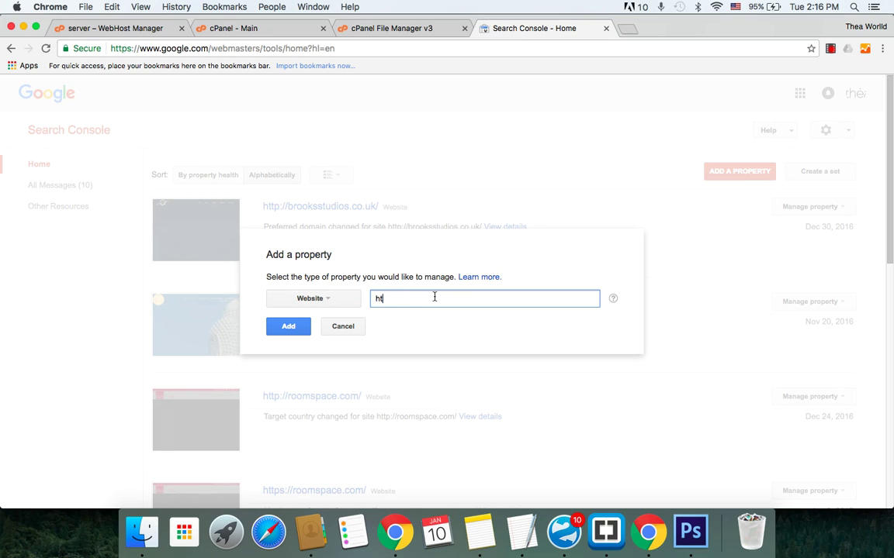
{"action": "type", "text": "tps://booking.kickstart"}
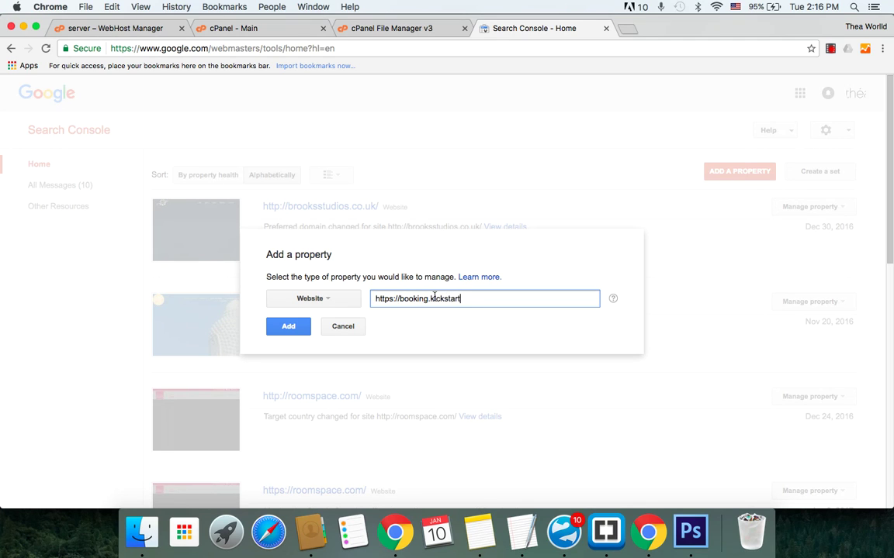
{"action": "type", "text": "escapes.com.au"}
{"action": "left_click_drag", "start_coordinate": [400, 299], "coordinate": [427, 301]}
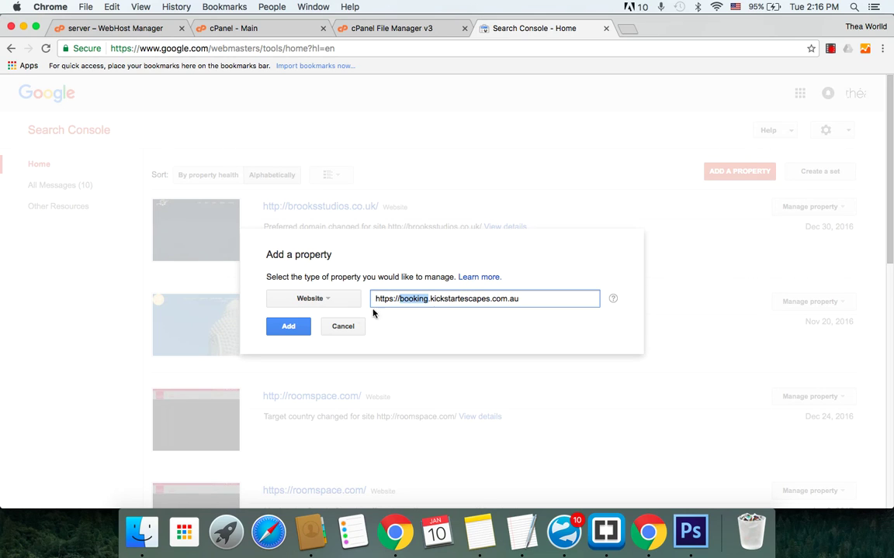
{"action": "left_click", "coordinate": [287, 327]}
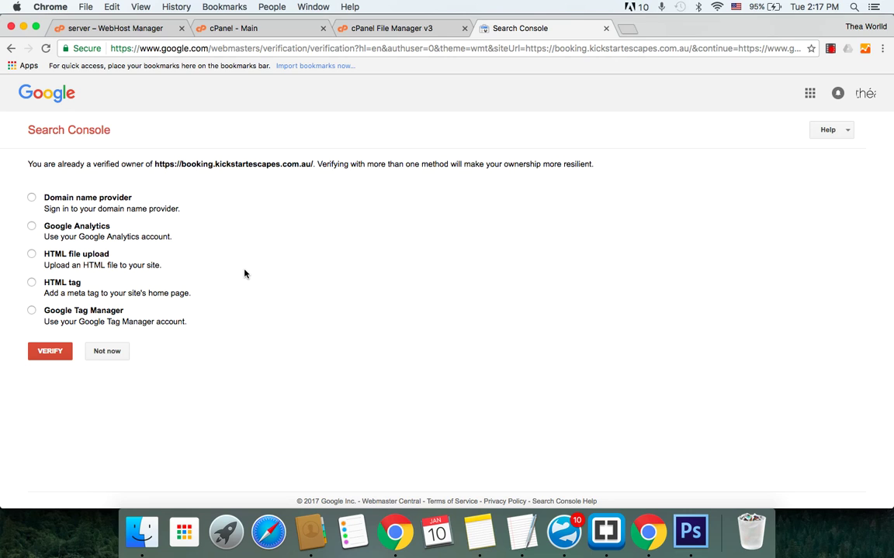
Choose the HTML tag verification method and copy the whole google-site-verification meta tag
{"action": "left_click", "coordinate": [32, 285]}
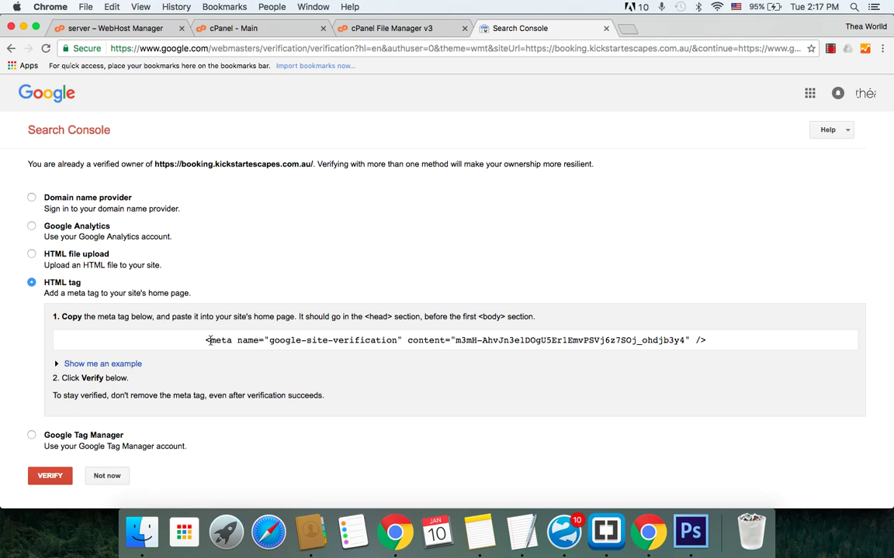
{"action": "left_click_drag", "start_coordinate": [206, 341], "coordinate": [715, 340]}
{"action": "key", "text": "super+c"}
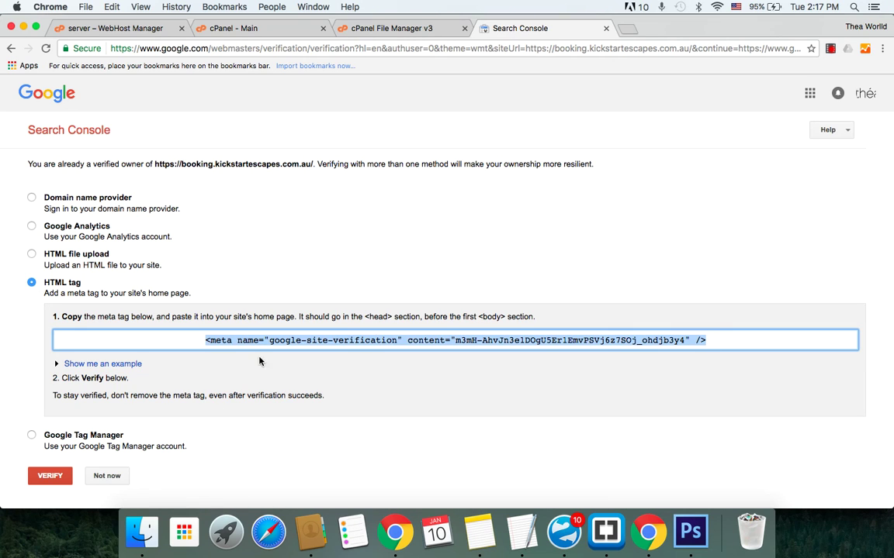
Switch to the cPanel main page and locate File Manager in the Files section
{"action": "left_click", "coordinate": [390, 29]}
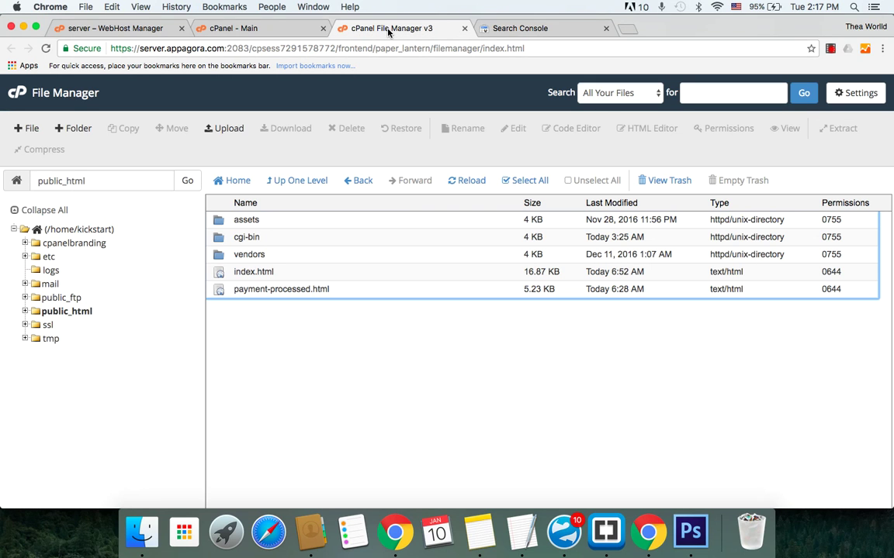
{"action": "left_click", "coordinate": [277, 28]}
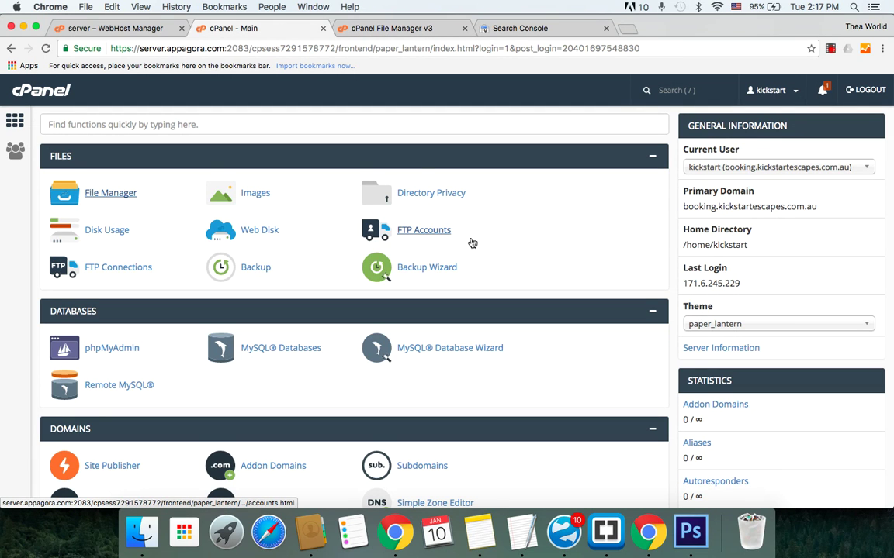
{"action": "scroll", "coordinate": [349, 256], "scroll_direction": "up", "scroll_amount": 2}
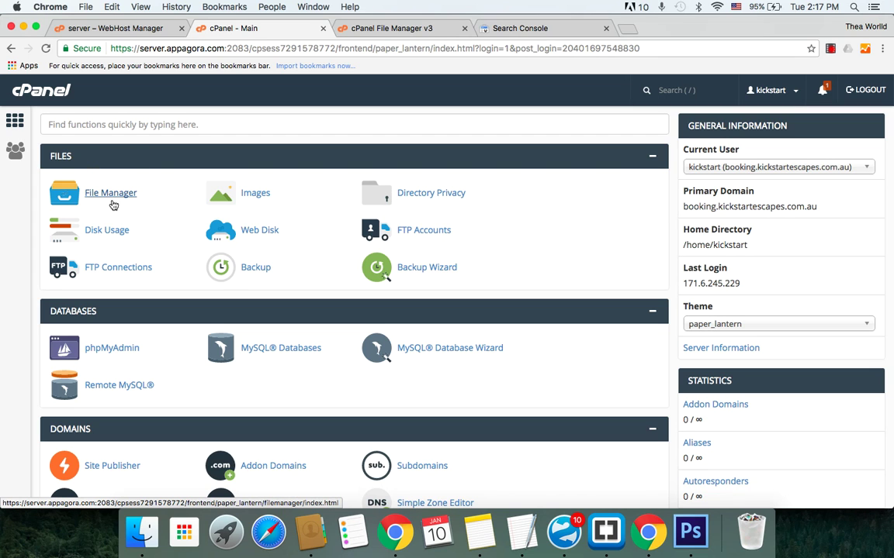
{"action": "scroll", "coordinate": [92, 230], "scroll_direction": "up", "scroll_amount": 5}
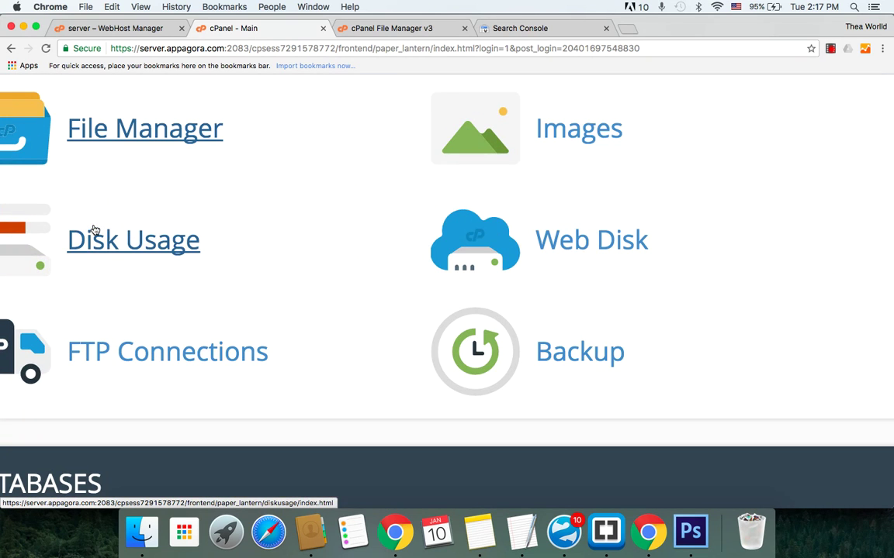
{"action": "scroll", "coordinate": [104, 144], "scroll_direction": "left", "scroll_amount": 2}
{"action": "scroll", "coordinate": [105, 147], "scroll_direction": "down", "scroll_amount": 2}
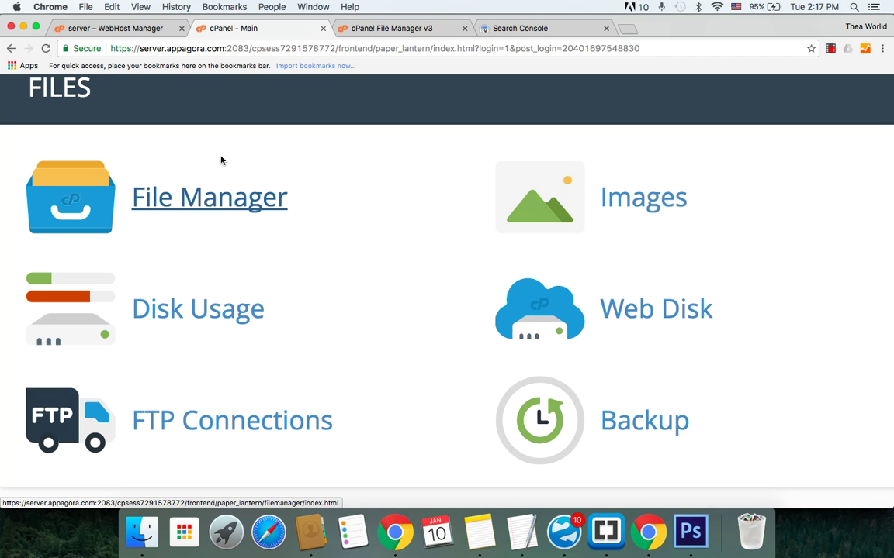
{"action": "scroll", "coordinate": [220, 160], "scroll_direction": "down", "scroll_amount": 4}
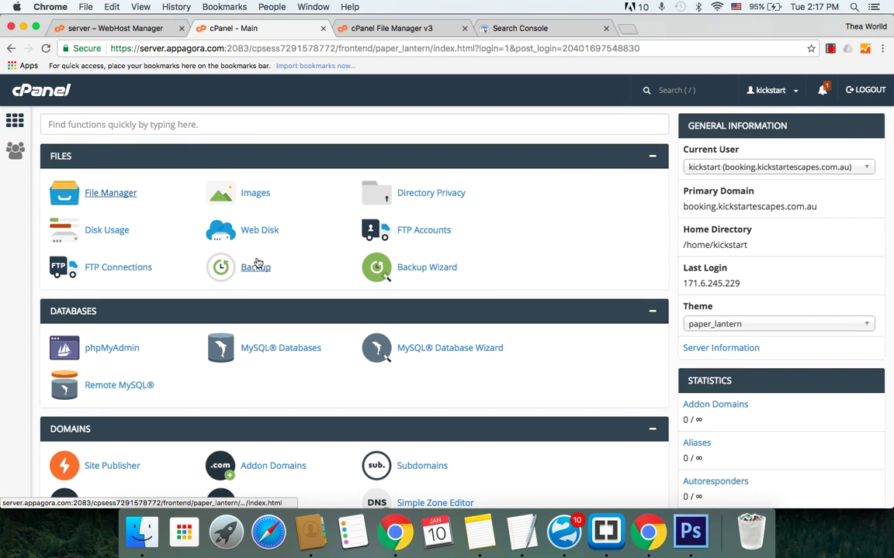
Switch to File Manager and examine the contents of the public_html folder
{"action": "left_click", "coordinate": [380, 28]}
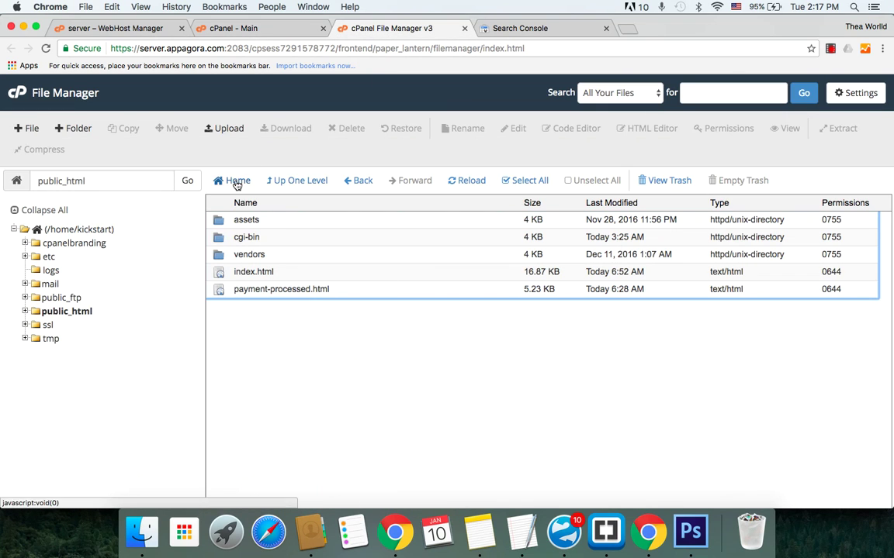
{"action": "left_click_drag", "start_coordinate": [38, 180], "coordinate": [120, 182]}
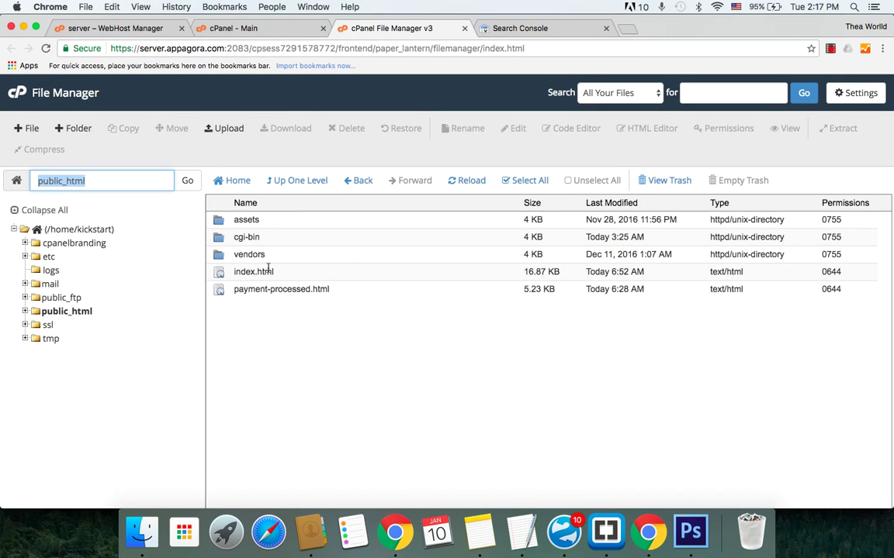
{"action": "left_click", "coordinate": [359, 379]}
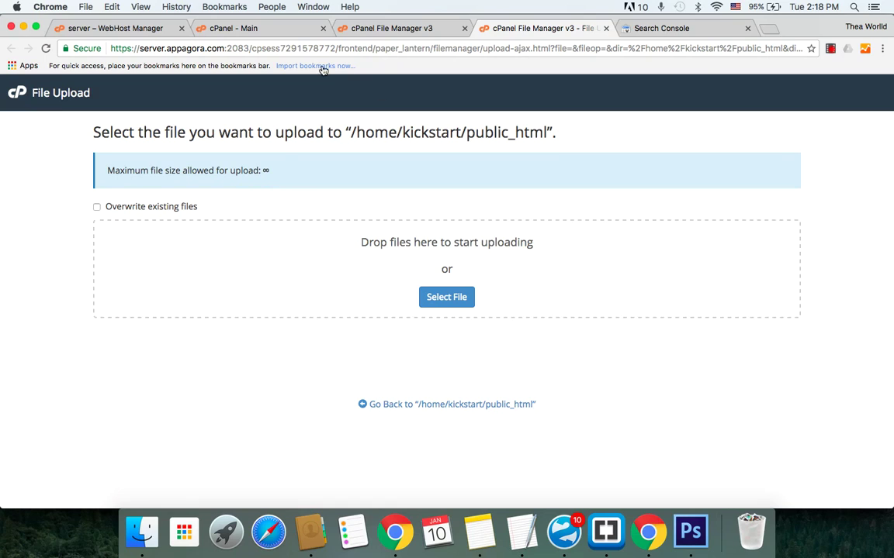
{"action": "left_click", "coordinate": [683, 28]}
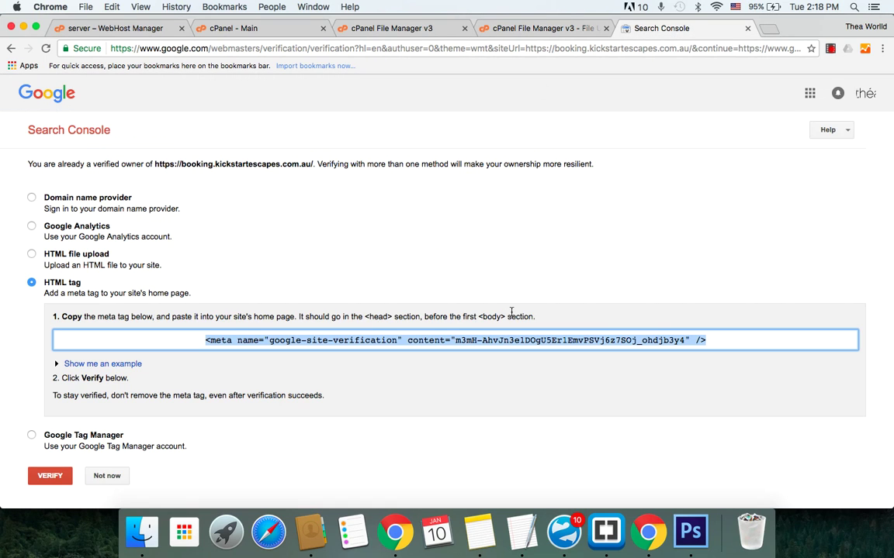
{"action": "left_click", "coordinate": [541, 30]}
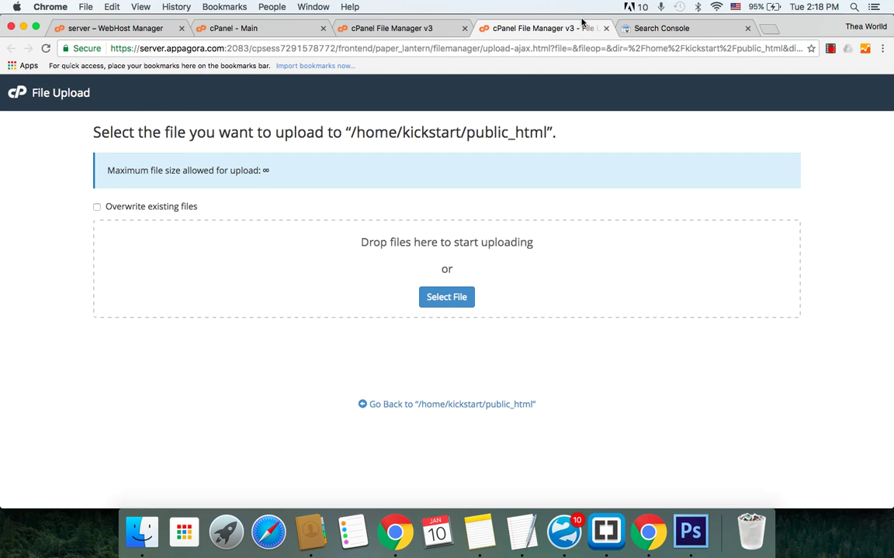
{"action": "left_click", "coordinate": [371, 29]}
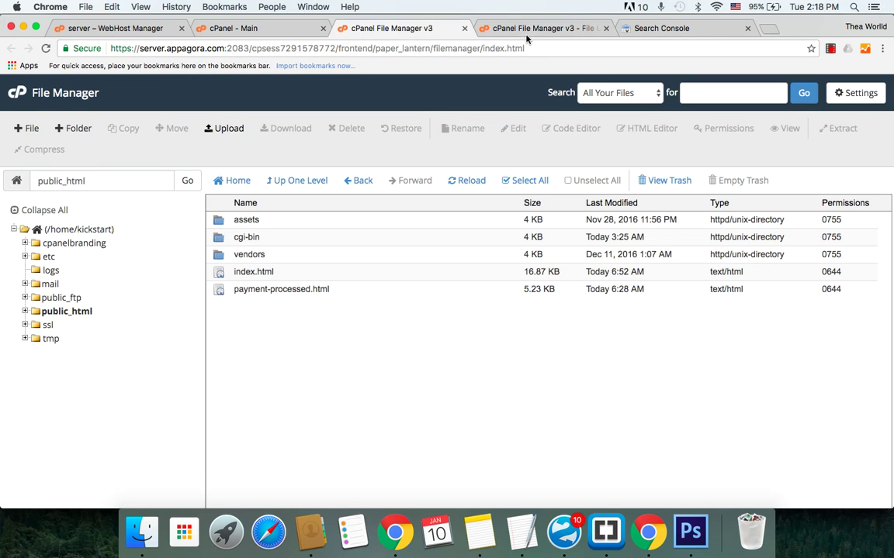
{"action": "left_click", "coordinate": [574, 30]}
{"action": "left_click", "coordinate": [606, 28]}
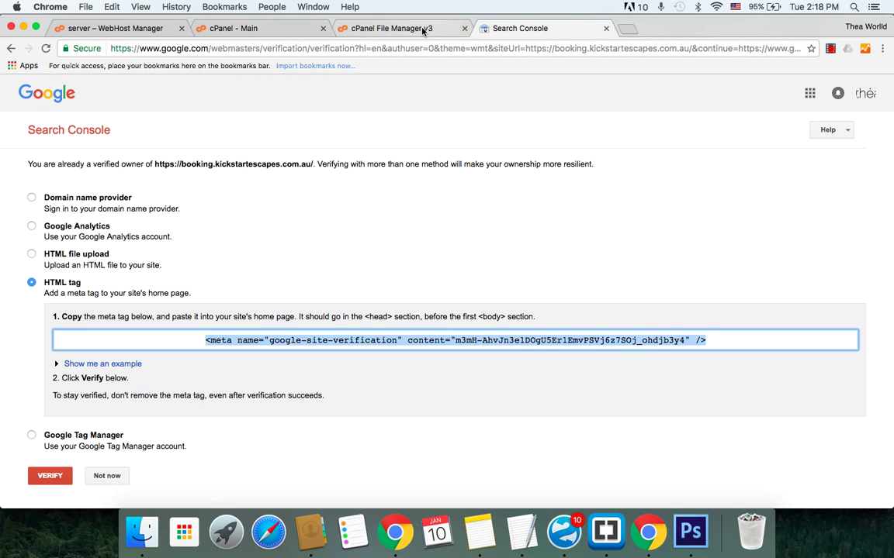
{"action": "left_click", "coordinate": [403, 31]}
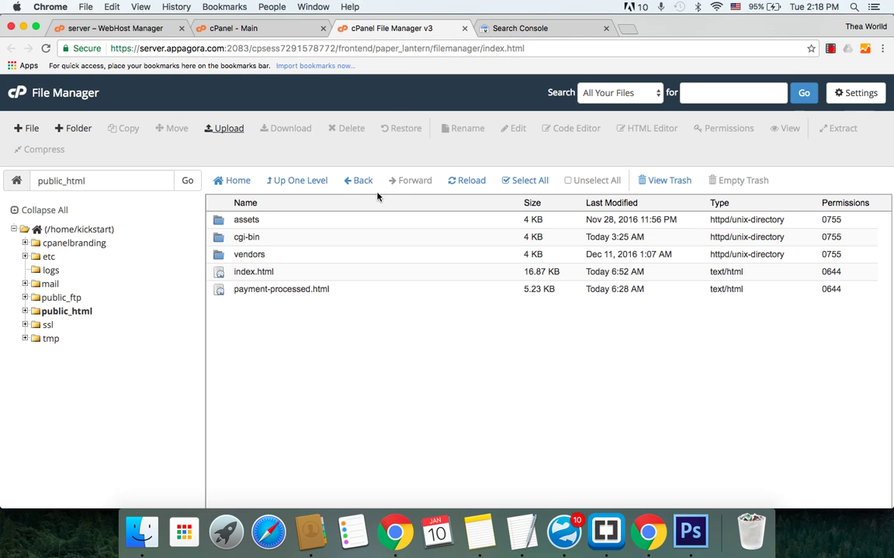
Open index.html from the public_html folder in the Code Editor
{"action": "left_click", "coordinate": [218, 273]}
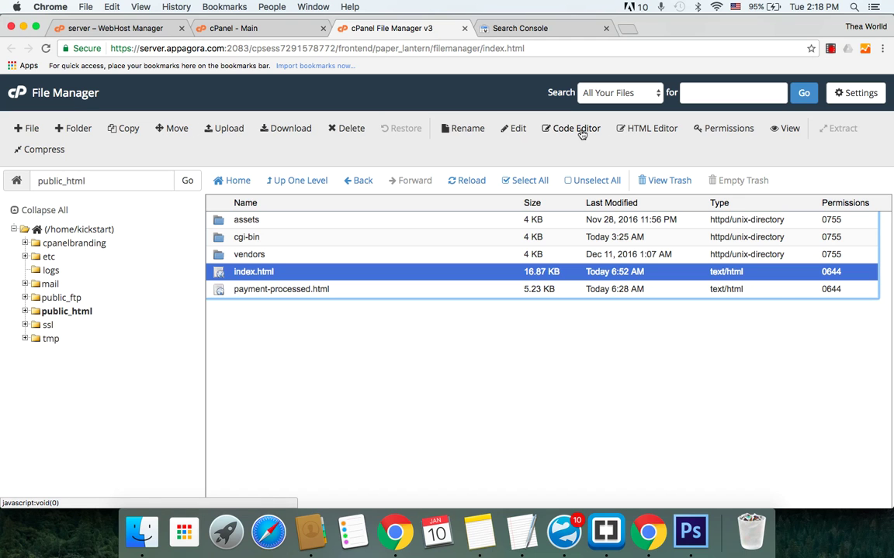
{"action": "scroll", "coordinate": [581, 132], "scroll_direction": "up", "scroll_amount": 5}
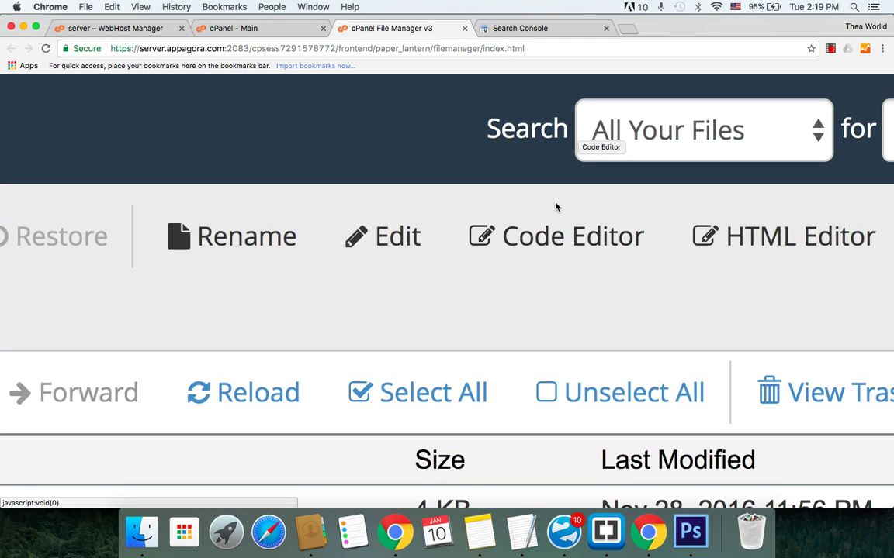
{"action": "left_click", "coordinate": [552, 254]}
{"action": "scroll", "coordinate": [554, 247], "scroll_direction": "down", "scroll_amount": 5}
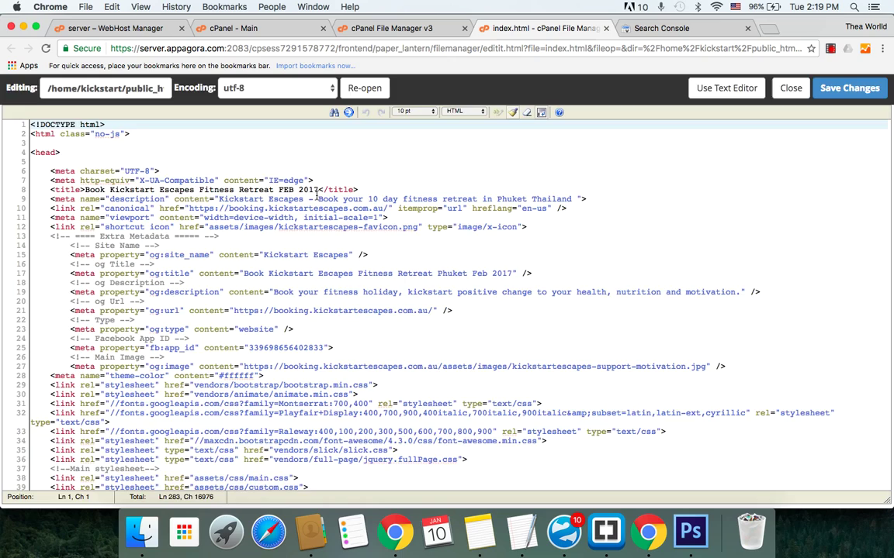
Paste the copied google-site-verification meta tag on a new line directly below the title in the head of index.html and save the file
{"action": "scroll", "coordinate": [316, 194], "scroll_direction": "up", "scroll_amount": 3}
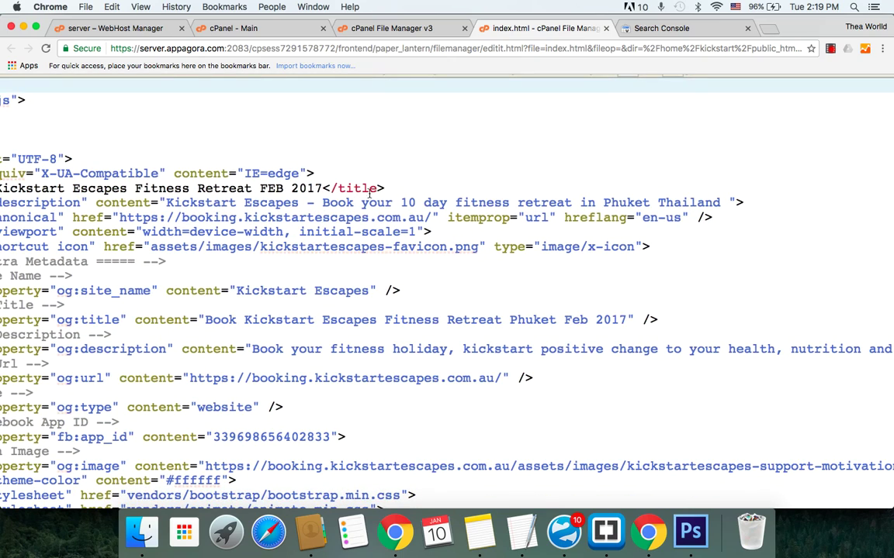
{"action": "scroll", "coordinate": [370, 192], "scroll_direction": "left", "scroll_amount": 4}
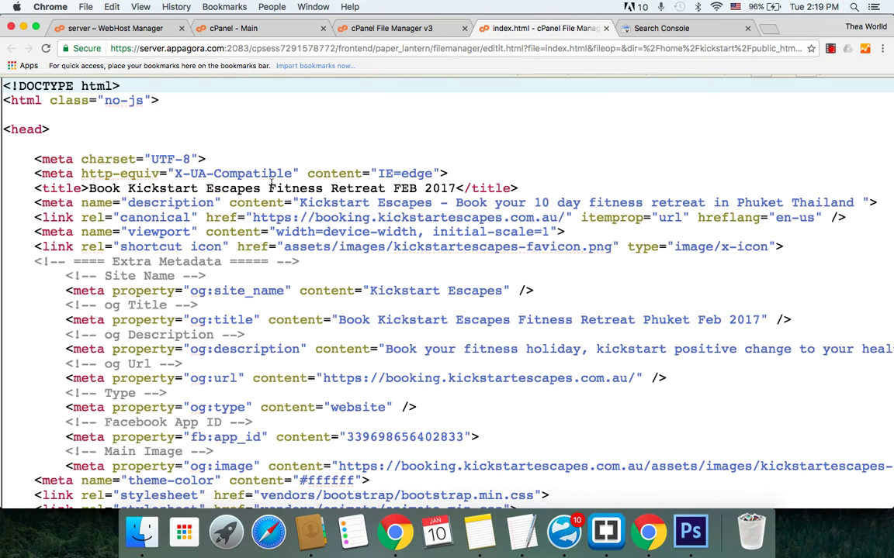
{"action": "left_click", "coordinate": [528, 186]}
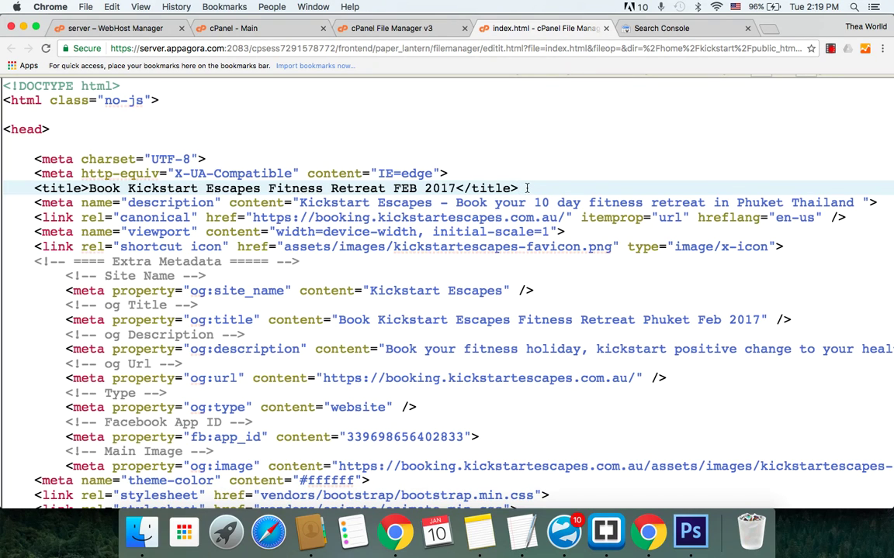
{"action": "key", "text": "Return"}
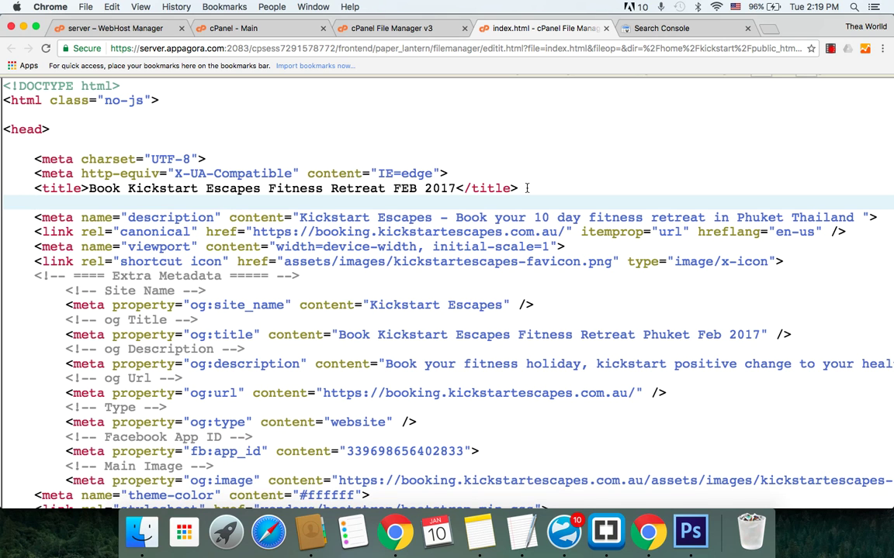
{"action": "key", "text": "super+v"}
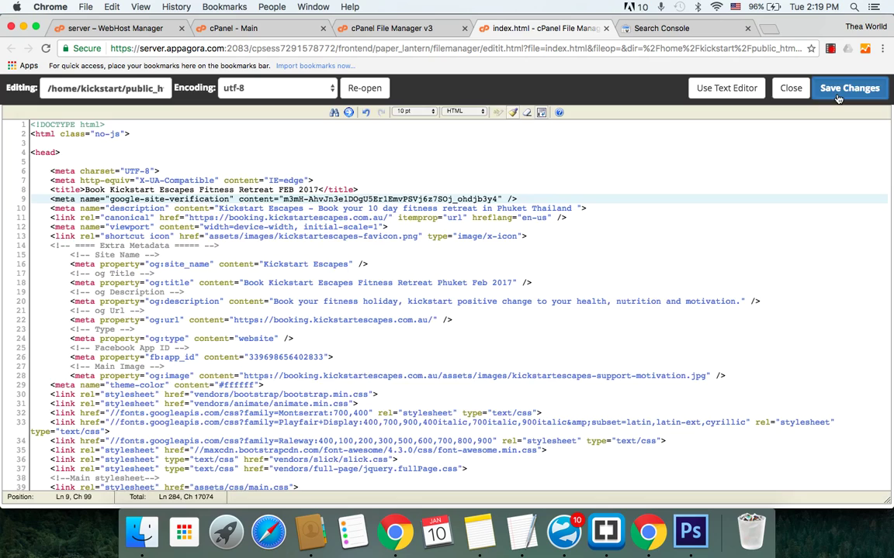
{"action": "left_click", "coordinate": [838, 89]}
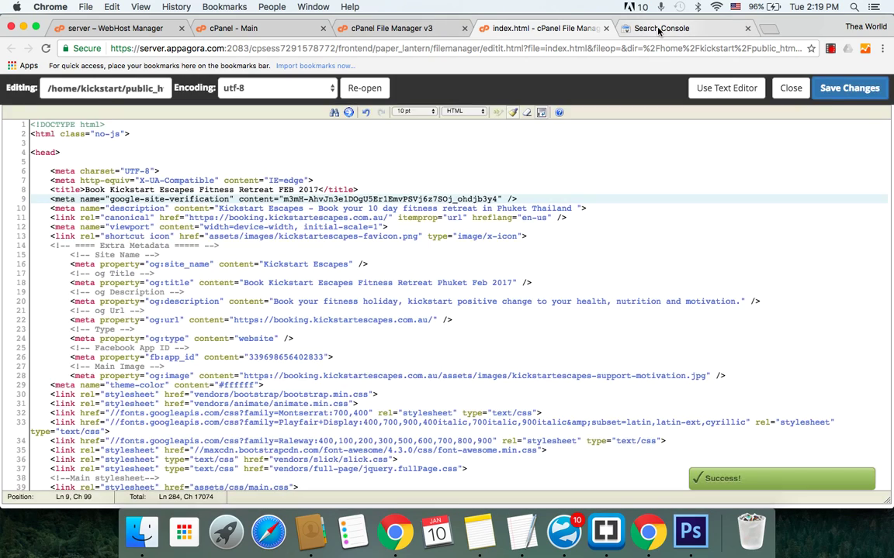
Return to Search Console and verify ownership of the booking site with the HTML tag method
{"action": "left_click", "coordinate": [658, 29]}
{"action": "scroll", "coordinate": [85, 454], "scroll_direction": "down", "scroll_amount": 1}
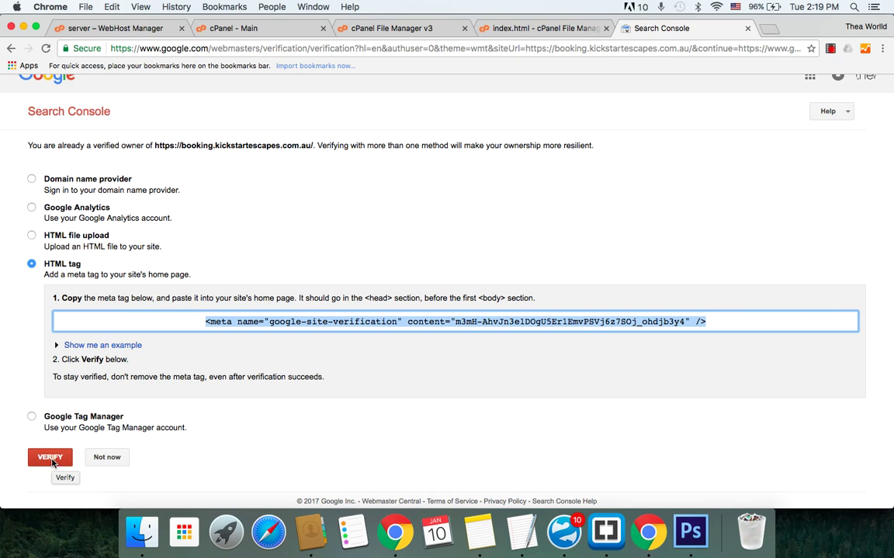
{"action": "left_click", "coordinate": [49, 458]}
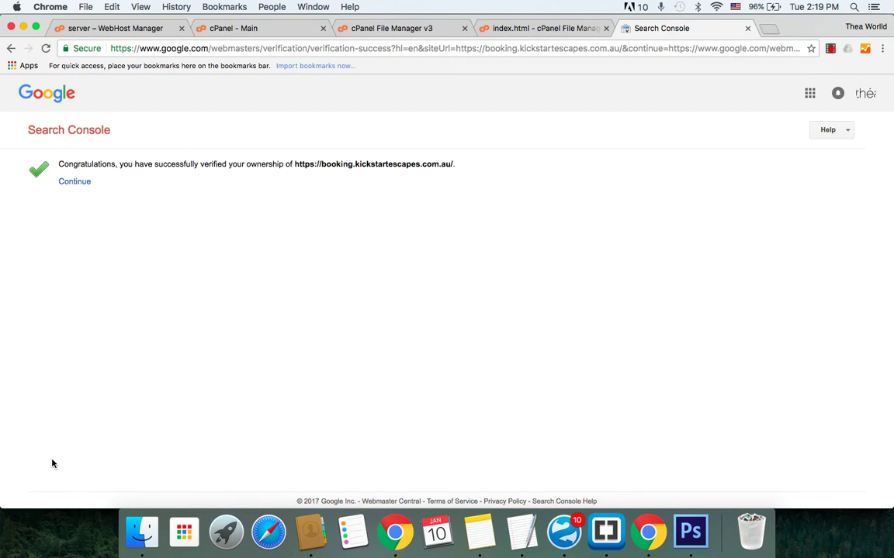
Continue to the verified property's dashboard and open its Site Settings
{"action": "left_click", "coordinate": [69, 183]}
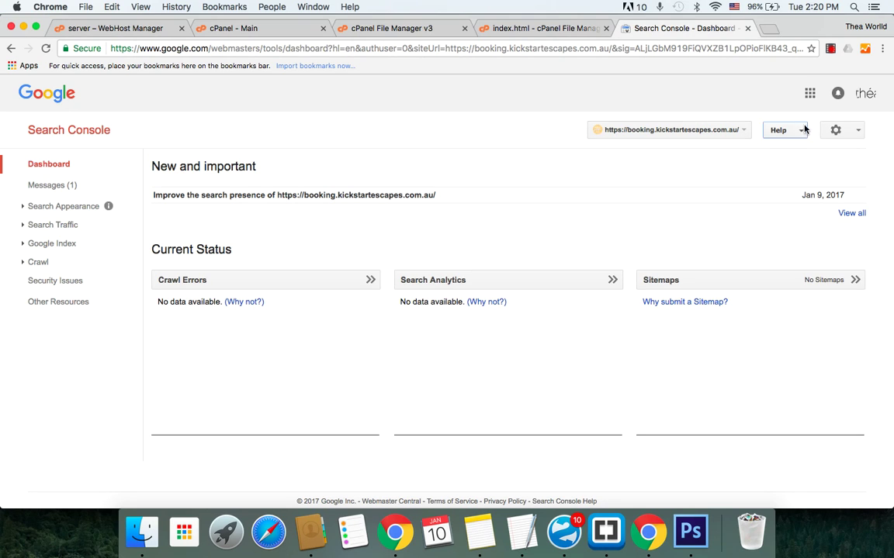
{"action": "left_click", "coordinate": [856, 132]}
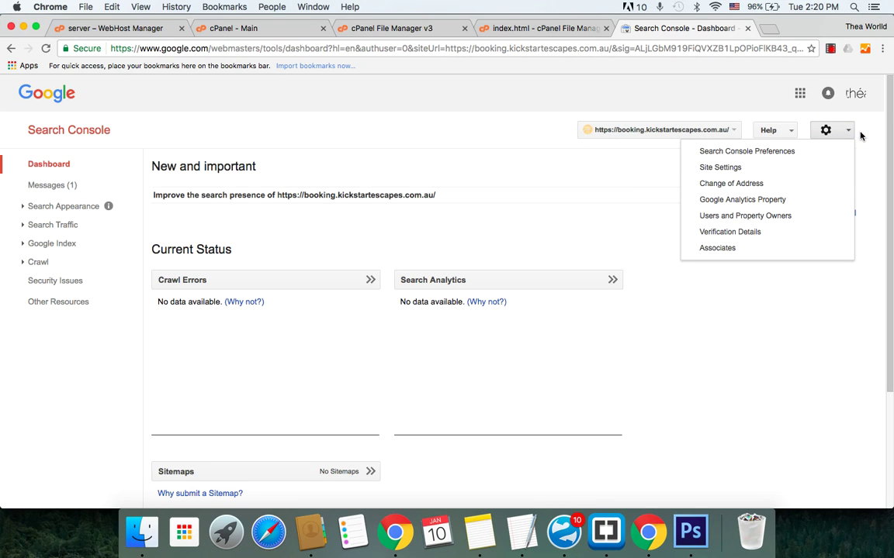
{"action": "left_click", "coordinate": [715, 172]}
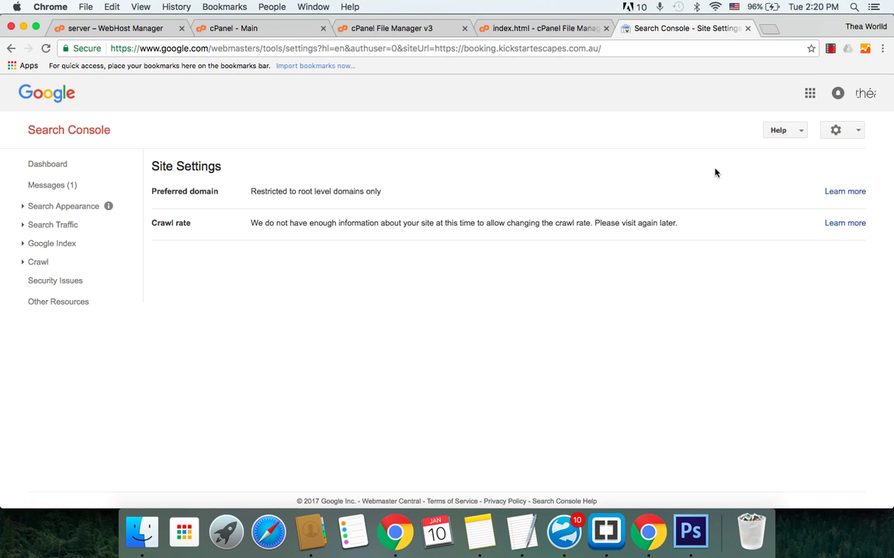